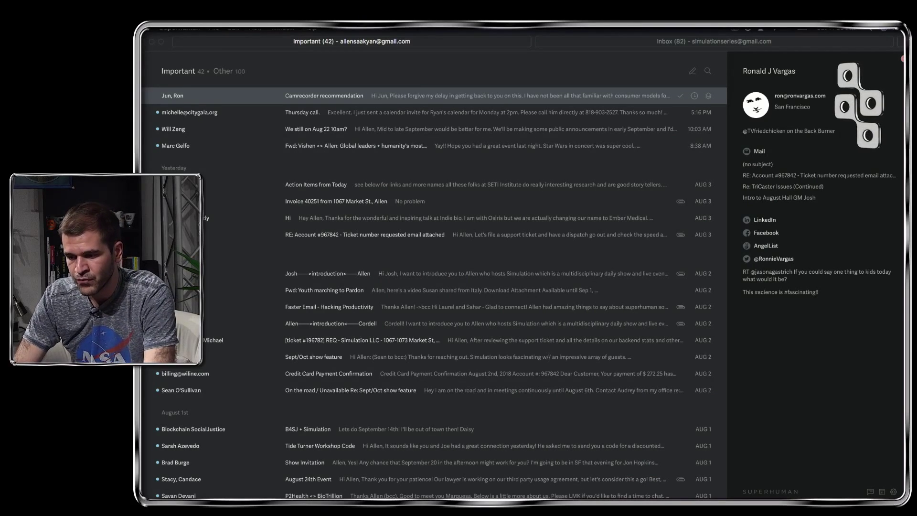
Browse the Important inbox and open the Camrecorder recommendation email.
click(189, 112)
key(Down)
key(Down)
key(Down)
key(Down)
key(Down)
key(Down)
key(Down)
key(Down)
key(Down)
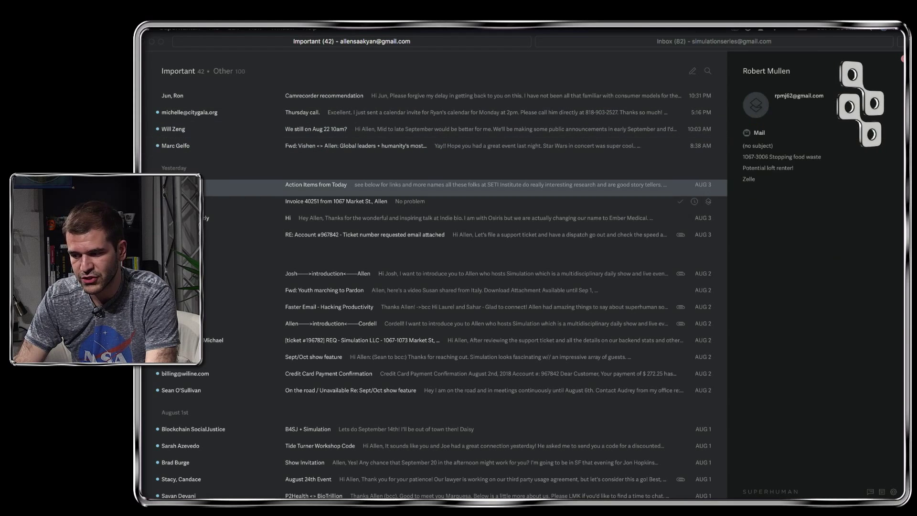
key(Down)
key(Up)
key(Up)
key(Up)
key(Up)
key(Up)
key(Up)
key(Up)
key(Up)
key(Up)
key(Up)
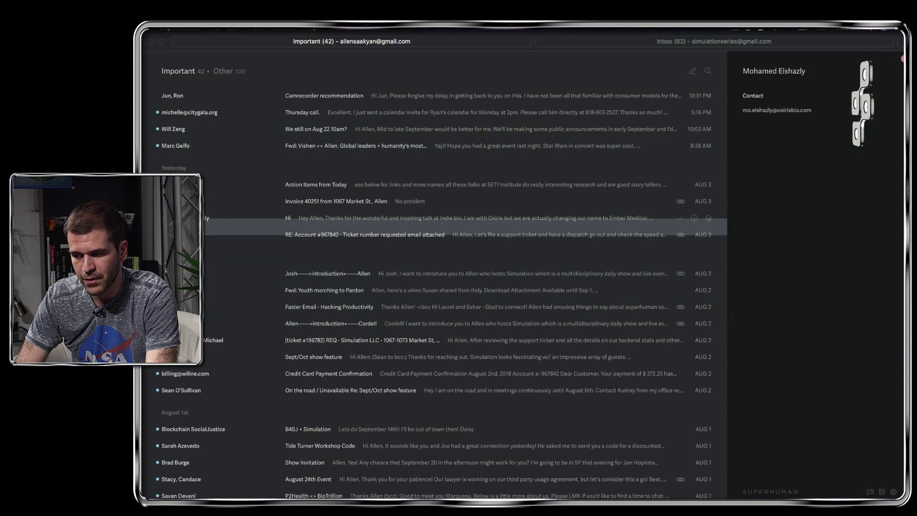
key(Up)
key(Down)
key(Down)
key(Down)
key(Down)
key(Down)
key(Down)
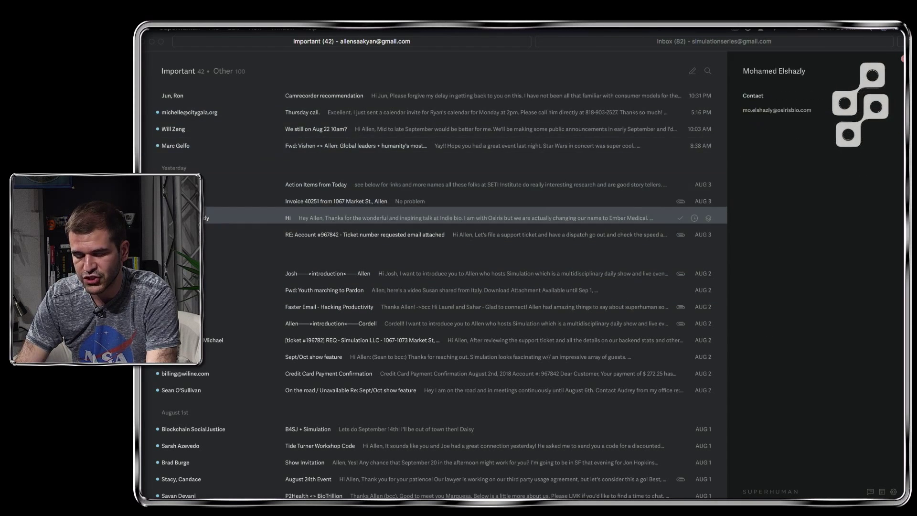
key(Up)
key(Up)
key(Up)
key(Up)
key(Up)
key(Up)
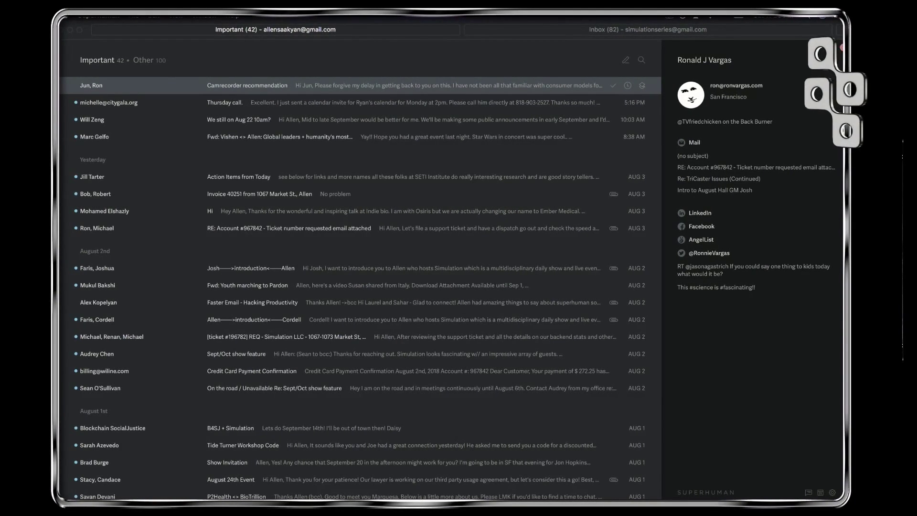
key(Return)
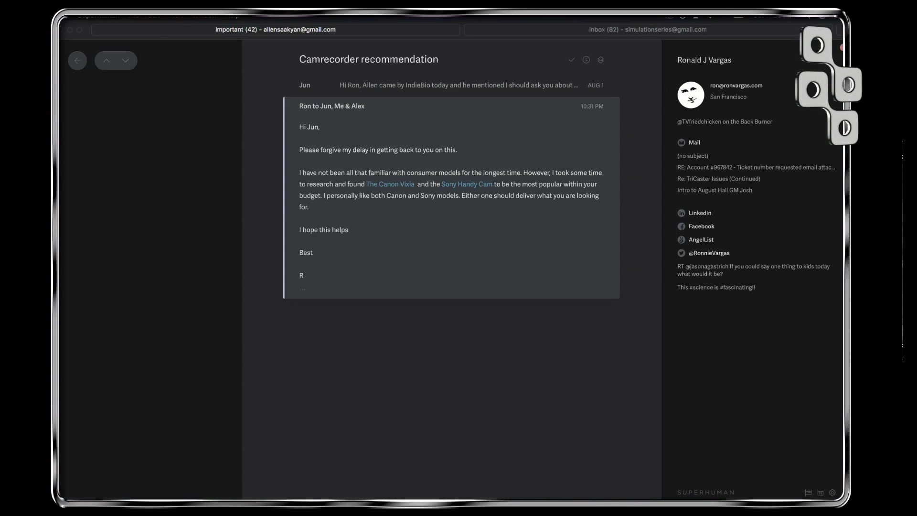
Return to the list, reopen the Camrecorder recommendation thread and start a reply-all draft.
key(j)
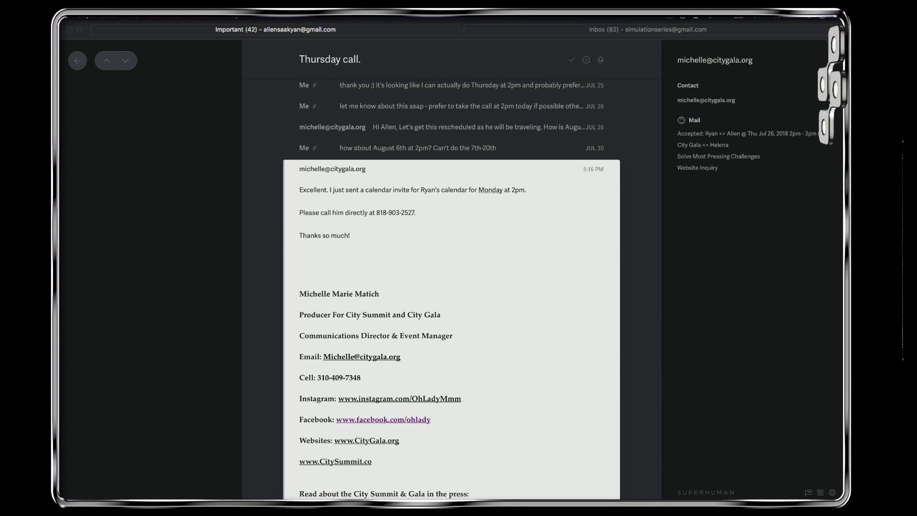
key(k)
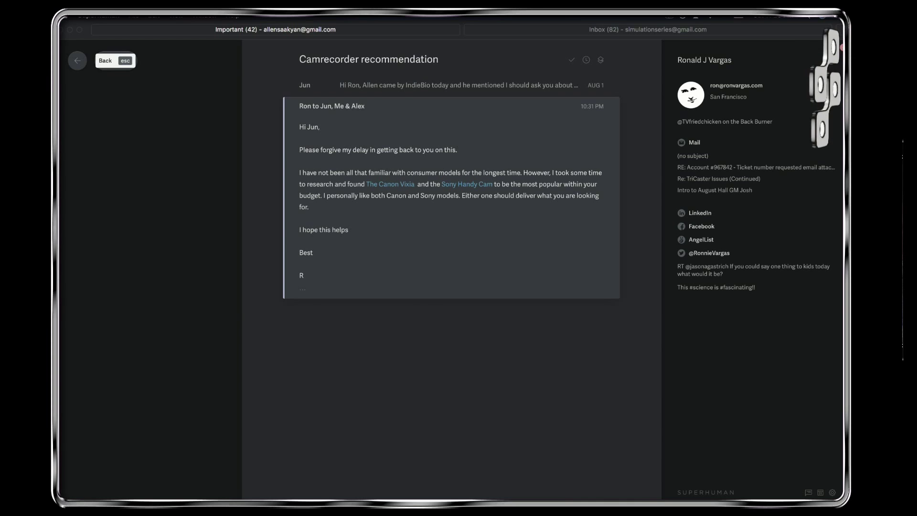
key(Escape)
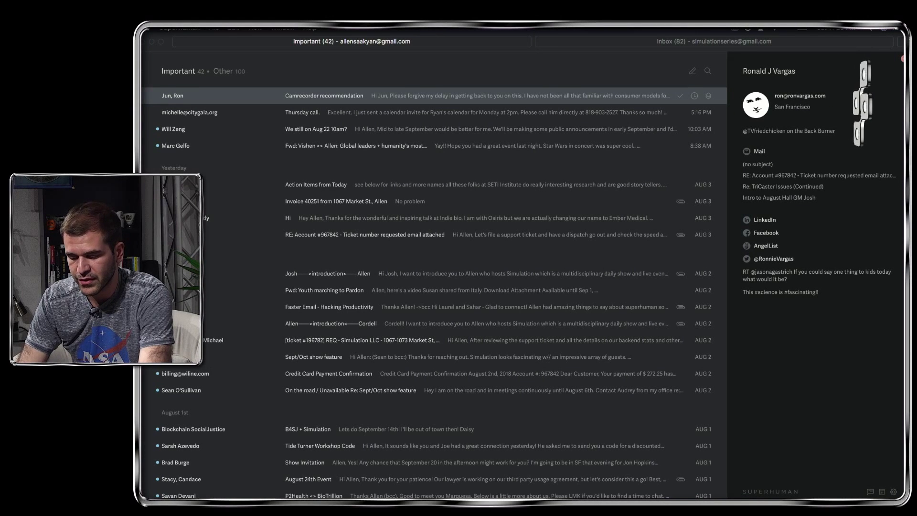
key(j)
key(k)
key(Return)
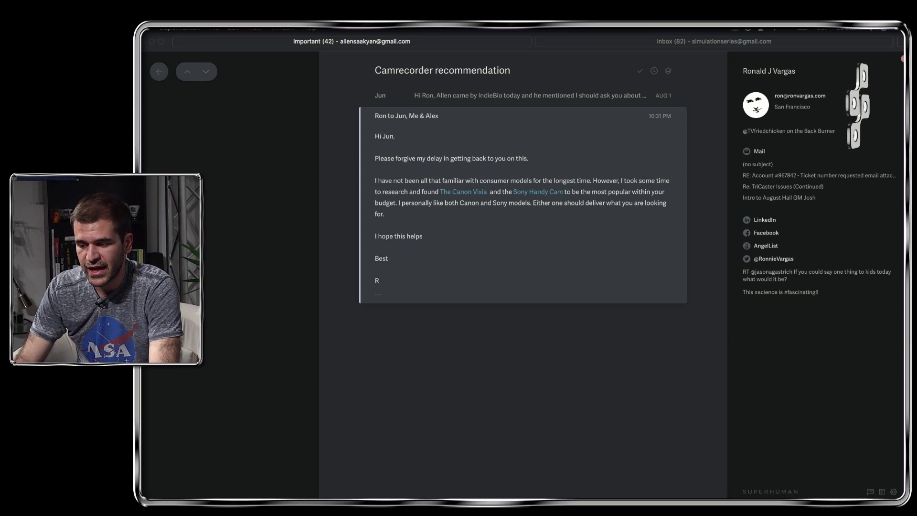
key(Return)
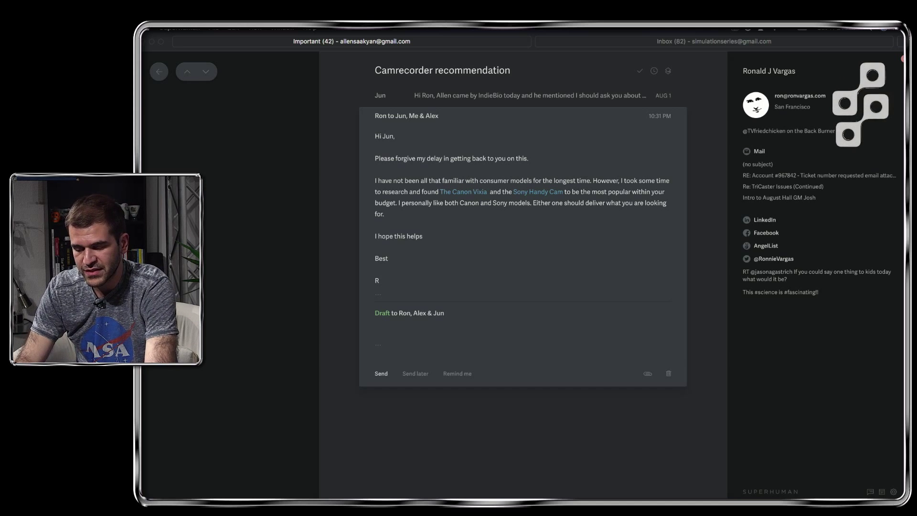
Insert the saved Sim Intro & Description snippet into the reply-all draft.
key(super+semicolon)
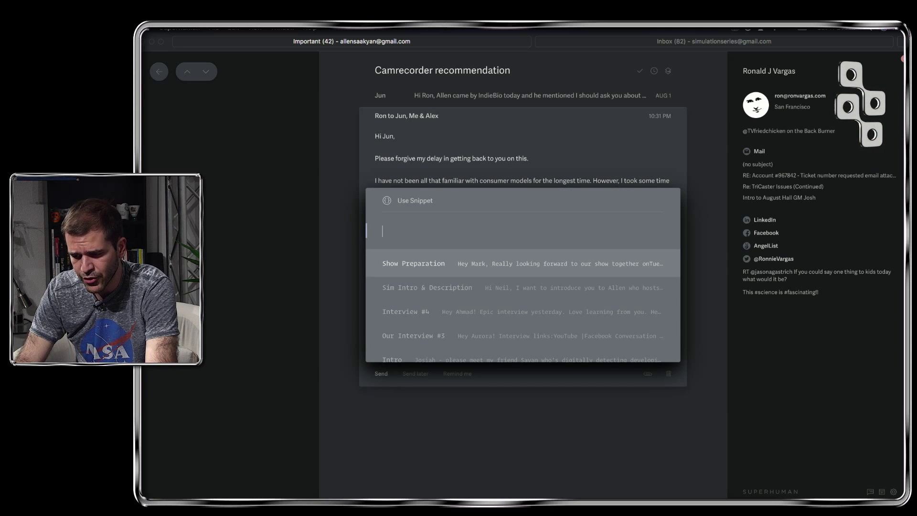
key(Down)
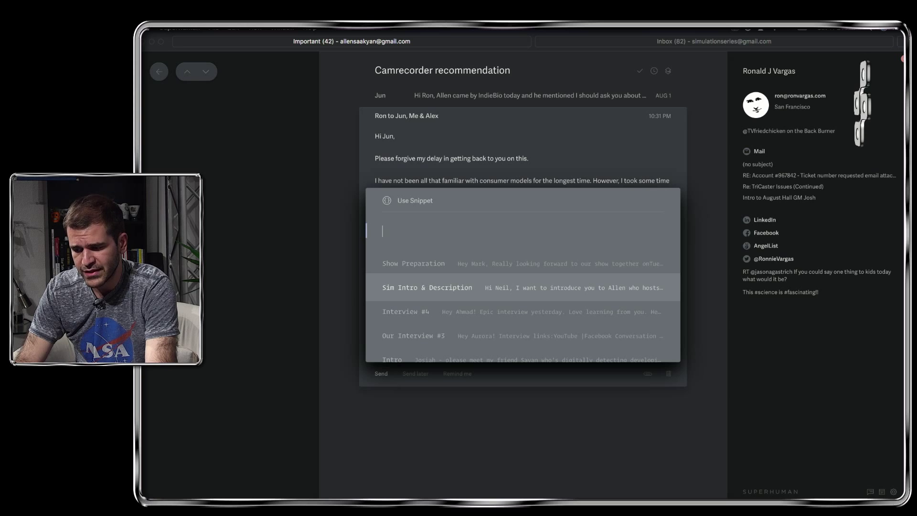
key(Up)
key(Down)
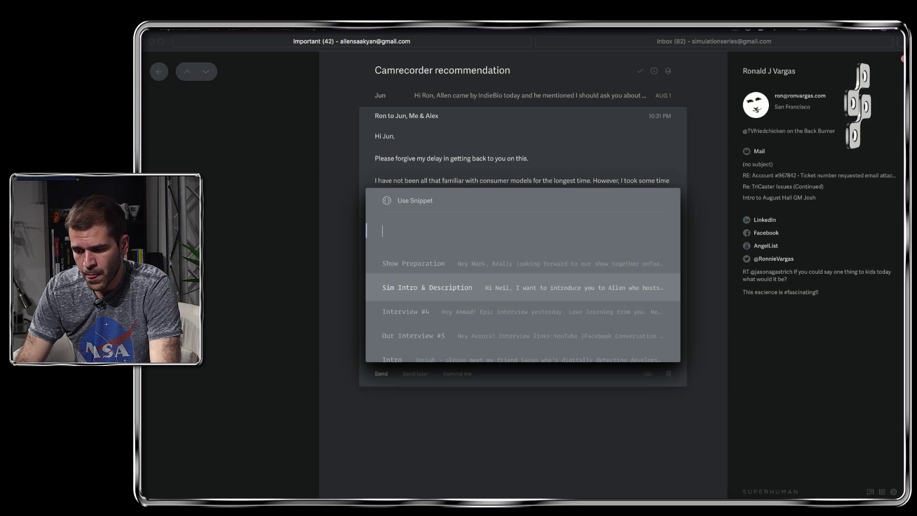
key(Return)
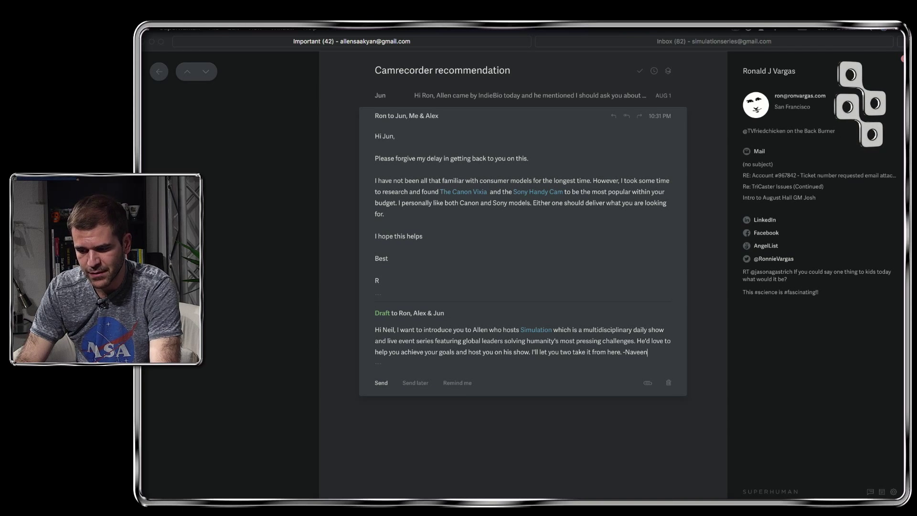
Enlarge the app's text size with Cmd+= and delete the snippet text from the draft body.
double_click(388, 329)
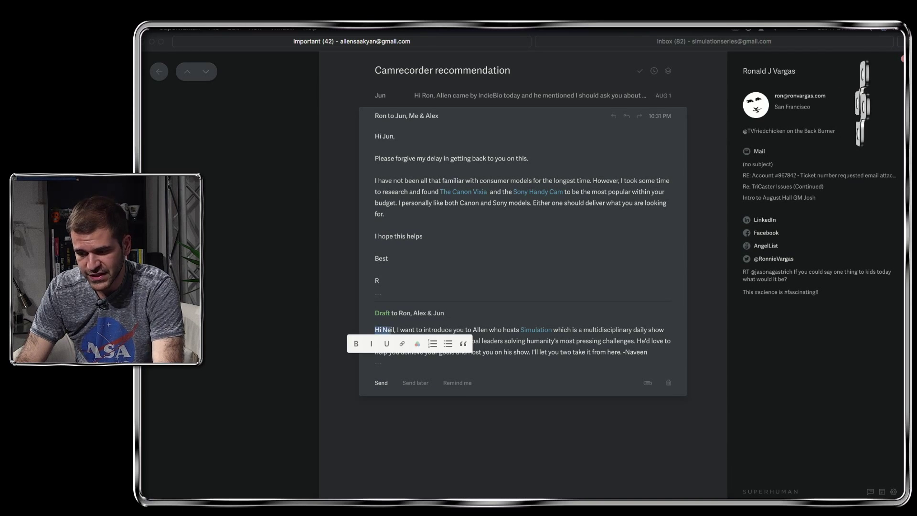
click(394, 330)
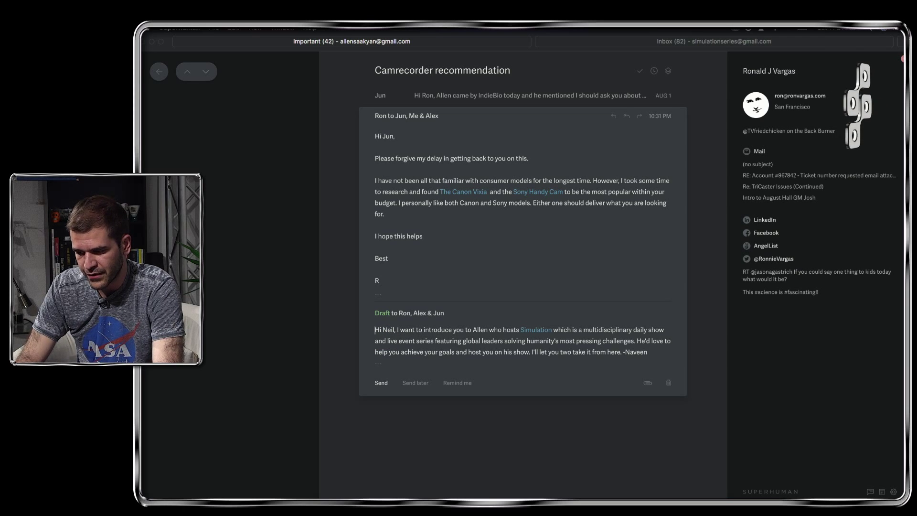
drag(459, 341, 458, 352)
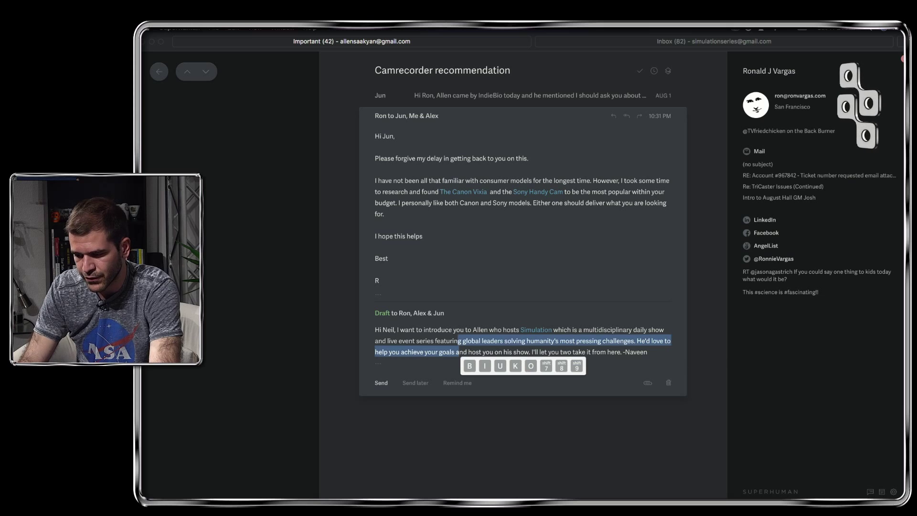
key(super+equal)
key(super+equal)
key(super+equal)
key(super+equal)
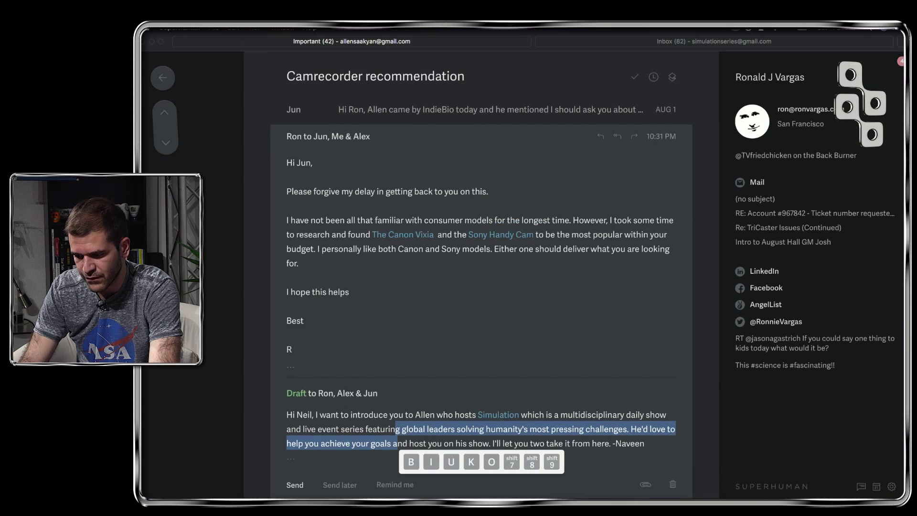
key(super+equal)
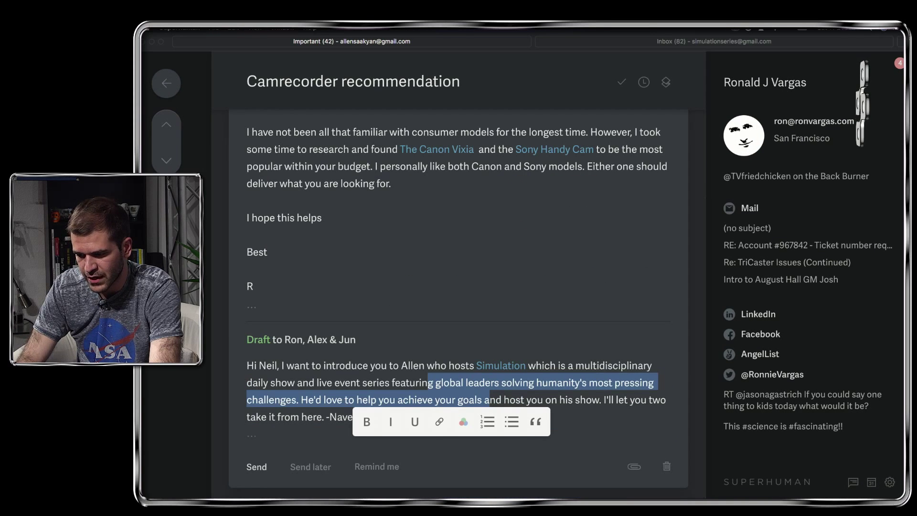
click(450, 382)
key(super+equal)
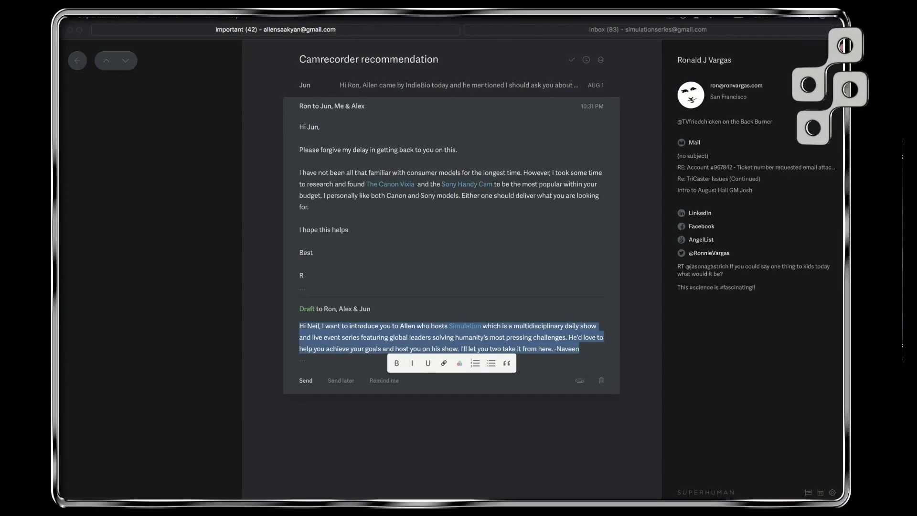
key(BackSpace)
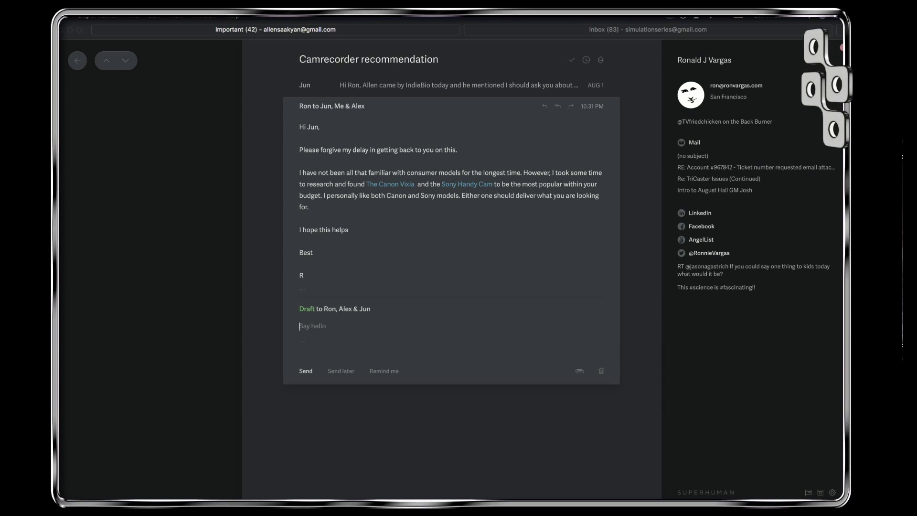
Add a smile emoji and a rocket emoji to the reply using :smi and :rock.
text(:)
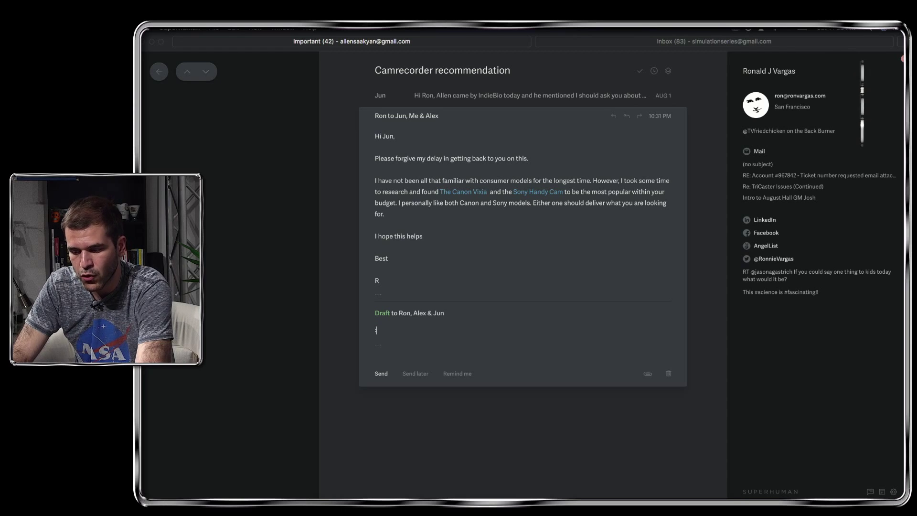
text(smi)
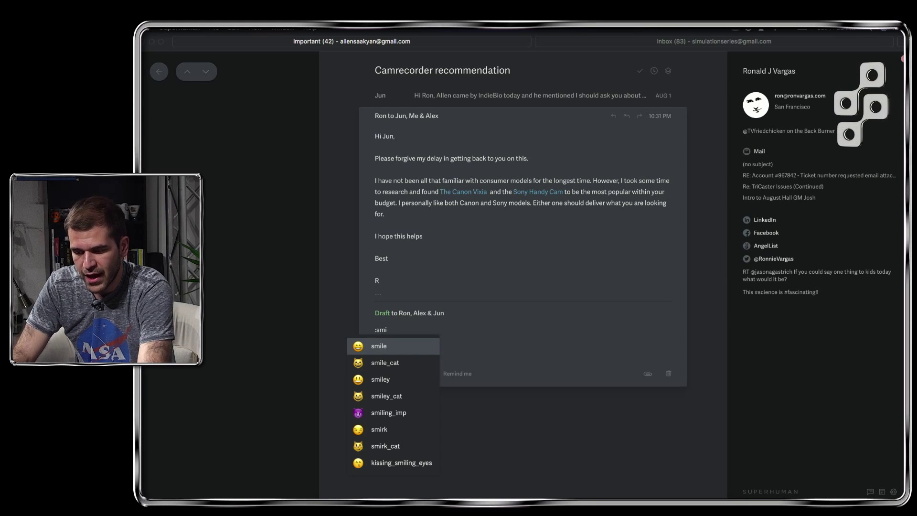
key(Return)
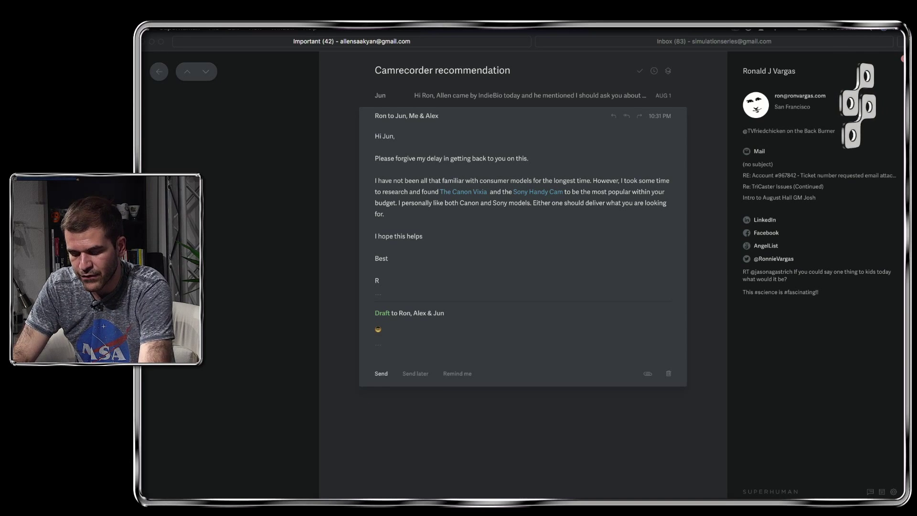
text(:rock)
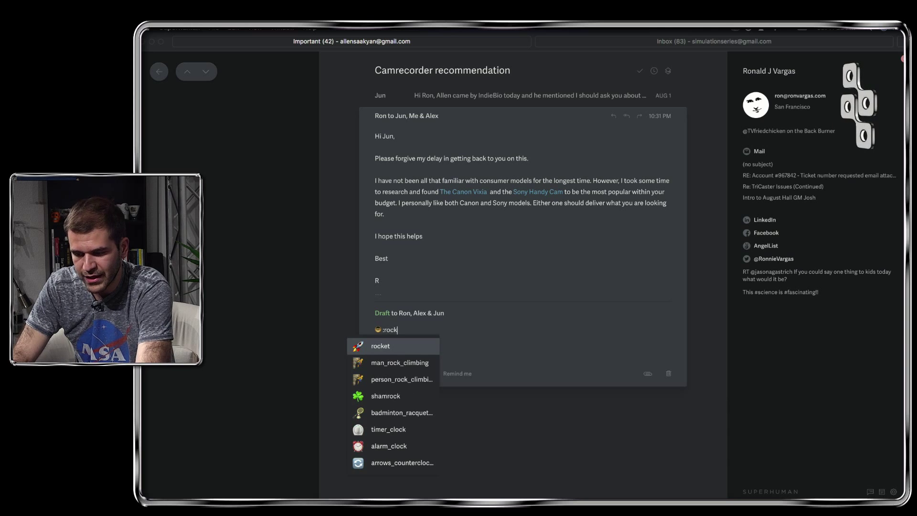
key(Return)
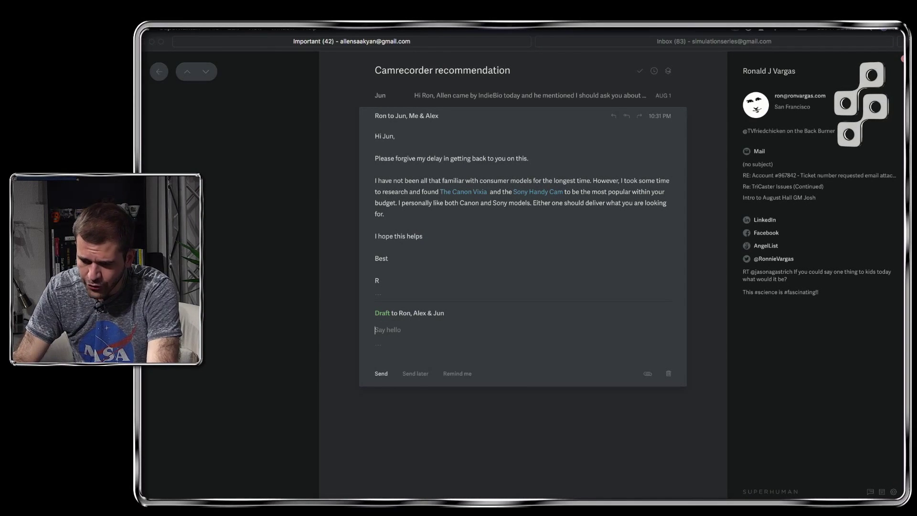
Discard the empty reply and forward drafts and close the thread to the Important inbox.
key(Escape)
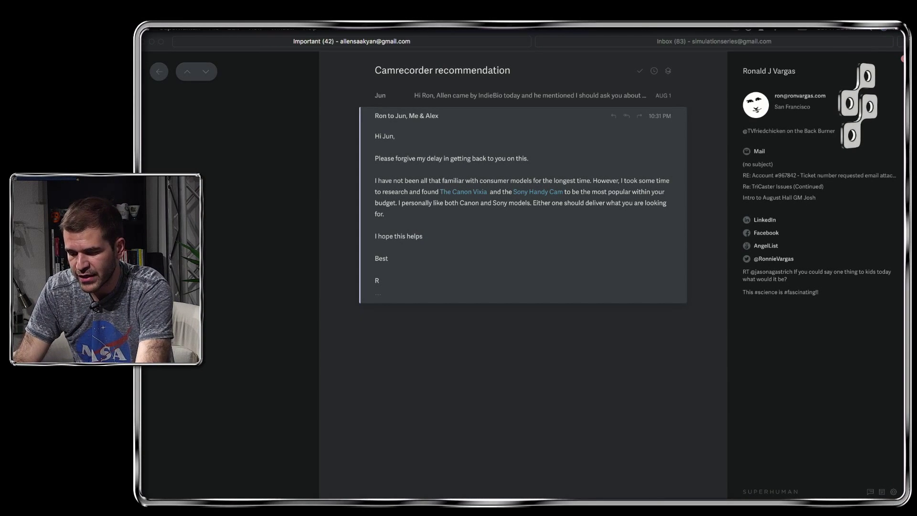
key(Return)
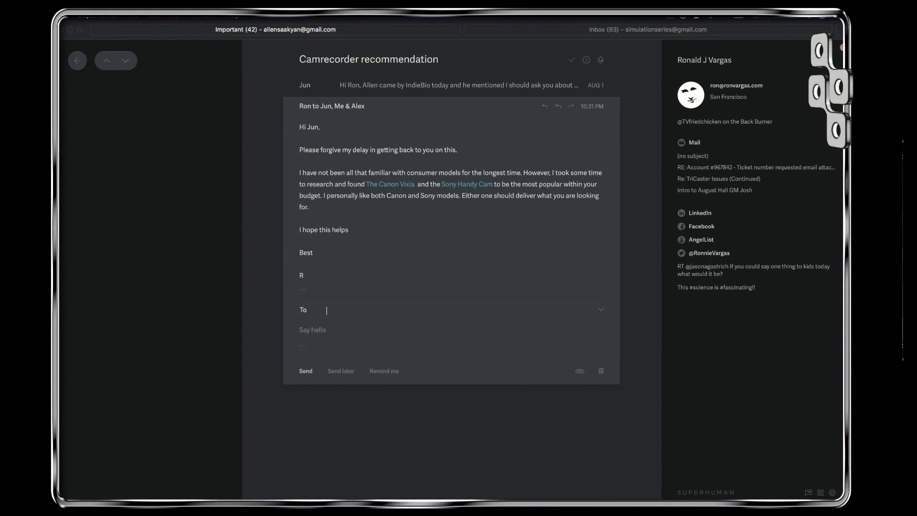
key(Escape)
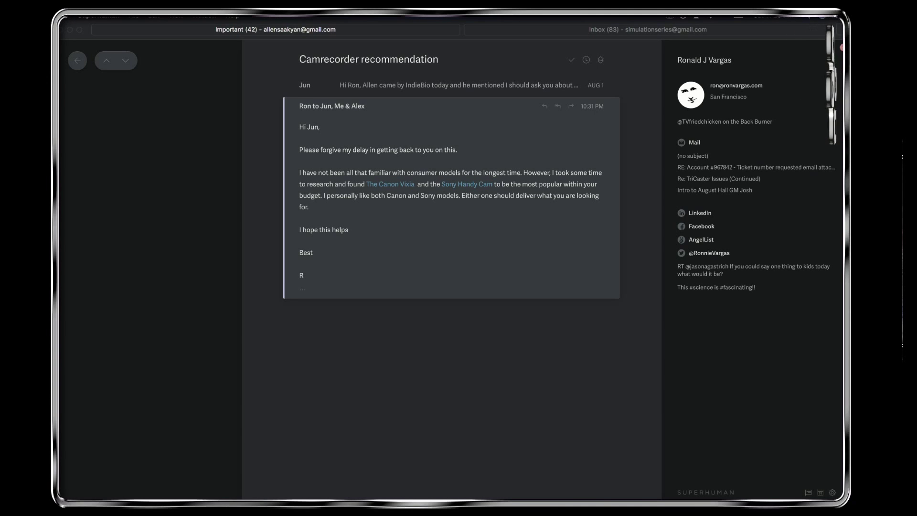
key(Escape)
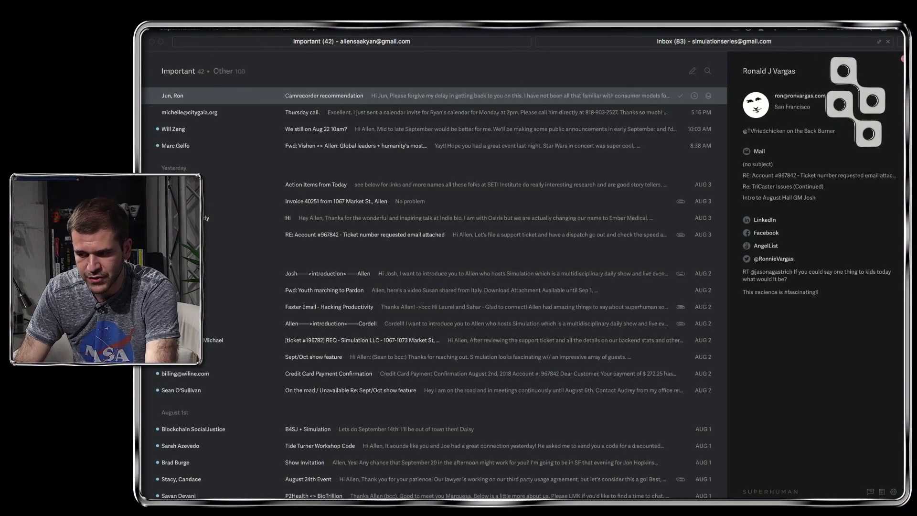
Switch to the second account's Inbox and mark the first YouTube new-subscriber email done.
key(Tab)
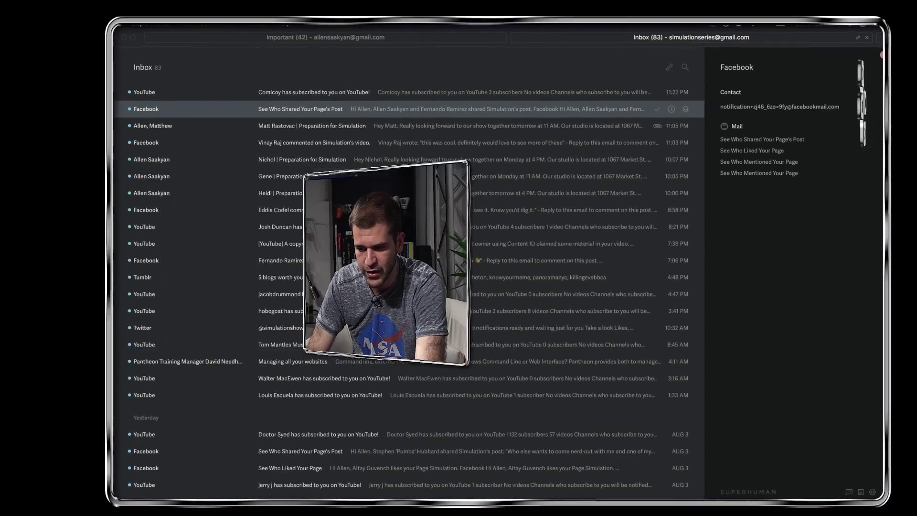
key(Down)
key(Down)
key(Down)
key(Down)
key(Down)
key(Down)
key(Down)
key(Down)
key(Down)
key(Down)
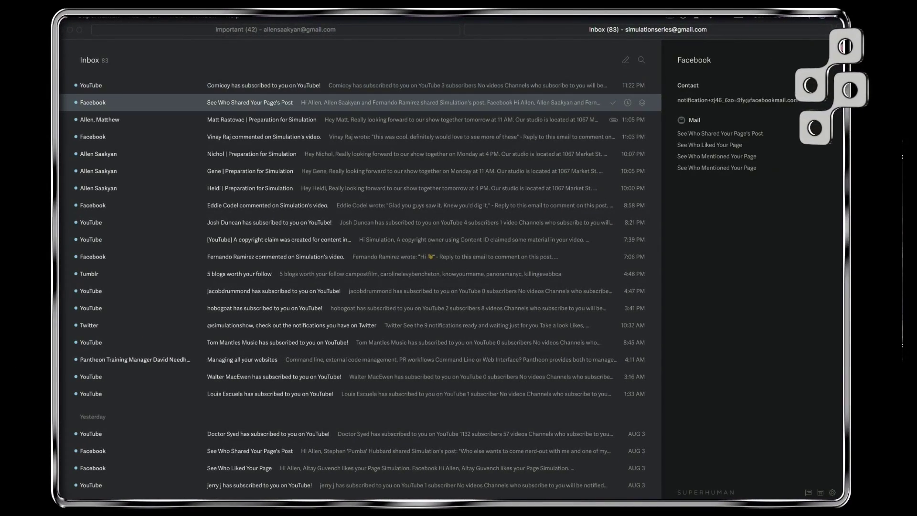
key(Down)
key(Down)
key(Down)
key(Down)
key(Down)
key(Down)
key(Down)
key(Down)
key(Down)
key(Down)
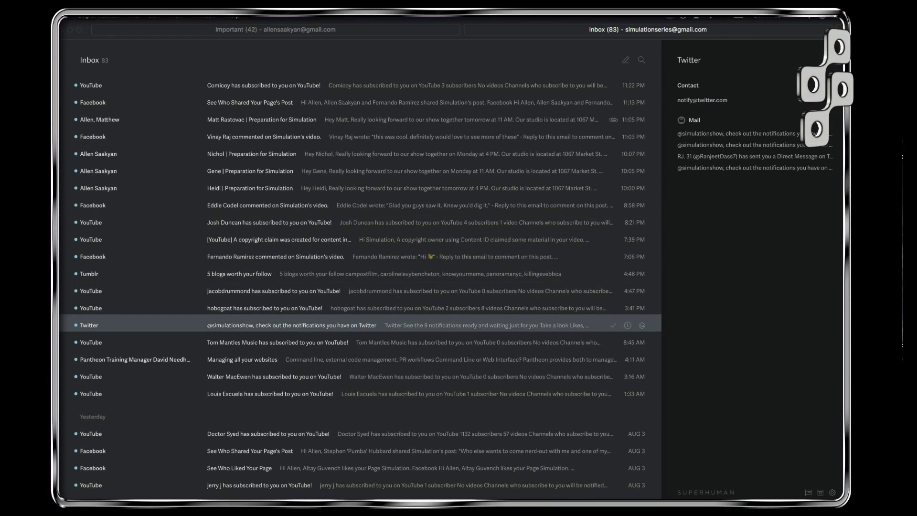
key(Up)
key(Up)
key(Up)
key(Up)
key(Up)
key(Up)
key(Up)
key(Up)
key(Up)
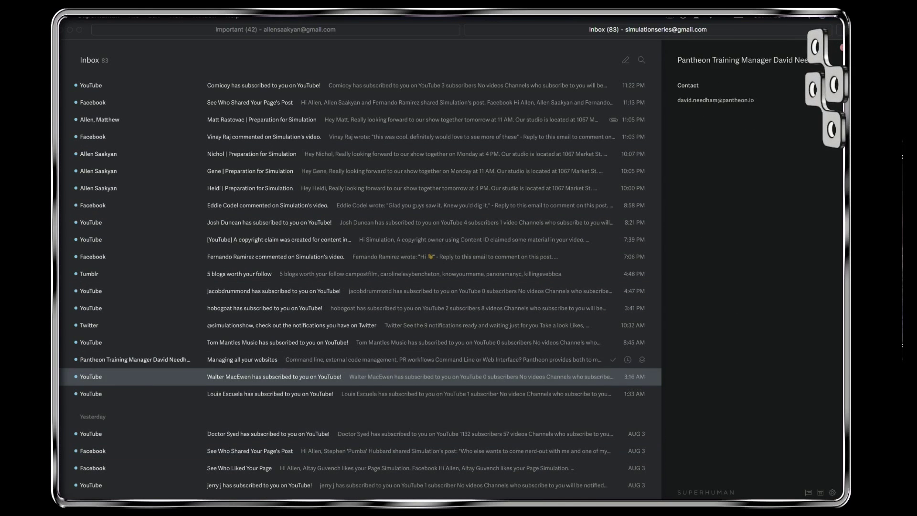
key(Down)
key(Down)
key(Down)
key(Down)
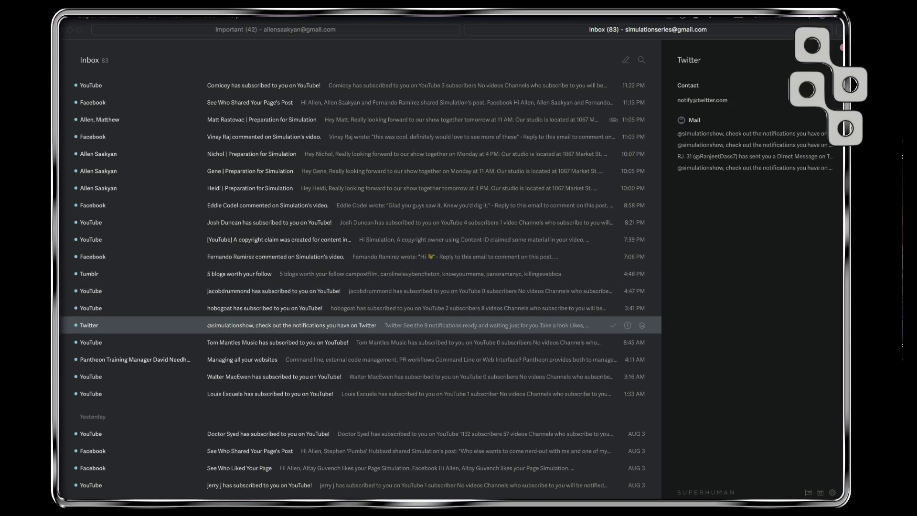
key(Up)
key(Up)
key(Up)
key(Up)
key(Up)
key(Up)
key(Up)
key(Up)
key(Up)
key(Up)
key(Up)
key(Up)
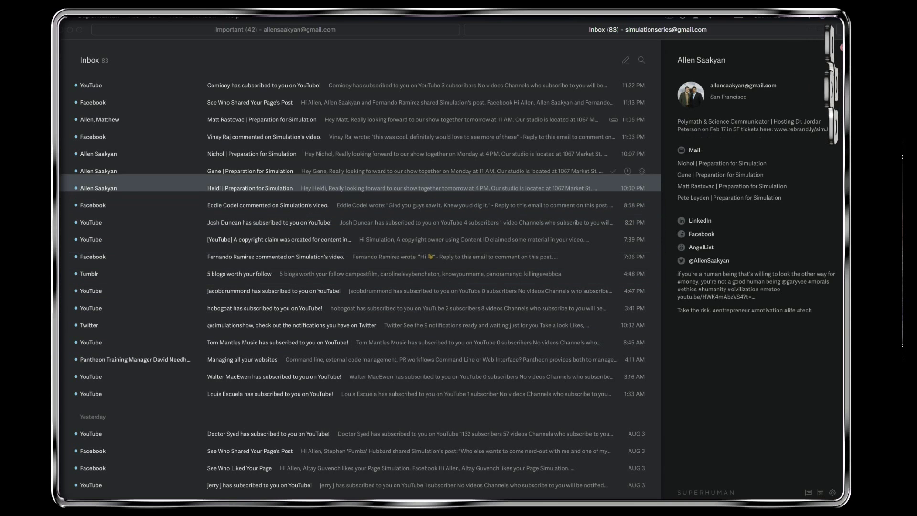
key(Down)
key(Down)
key(Down)
key(Down)
key(Down)
key(Up)
key(Down)
key(Down)
key(Down)
Mark a second YouTube subscriber email done, dropping the Inbox count to 81.
key(Up)
key(Up)
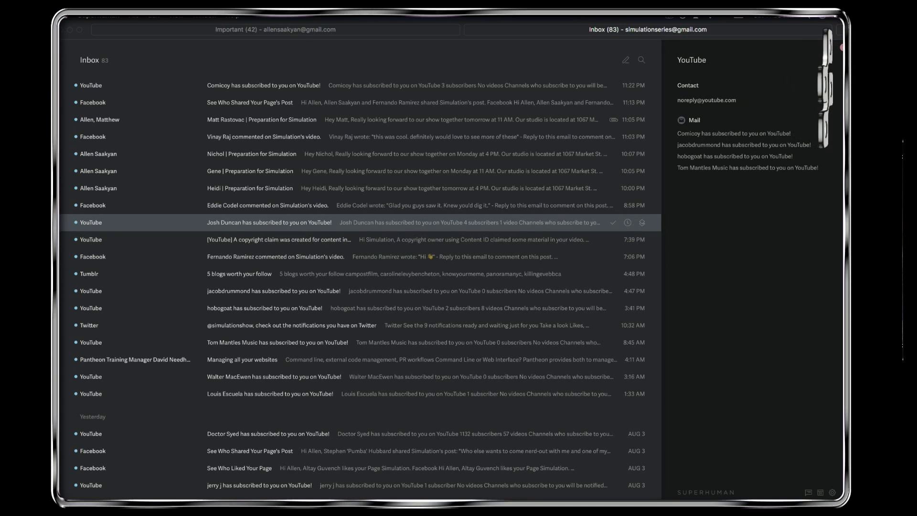
key(e)
key(Up)
key(Up)
key(Down)
key(Down)
key(Down)
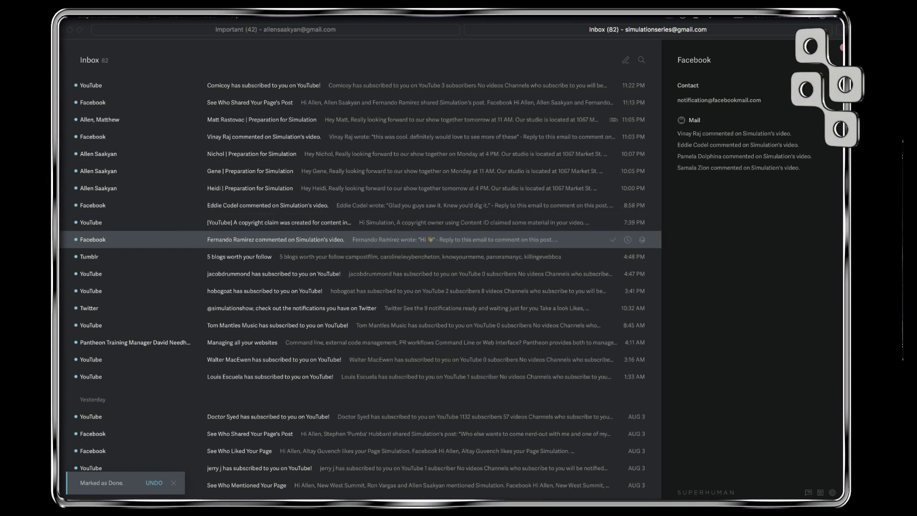
key(Down)
key(Down)
key(Down)
key(Down)
key(Down)
key(e)
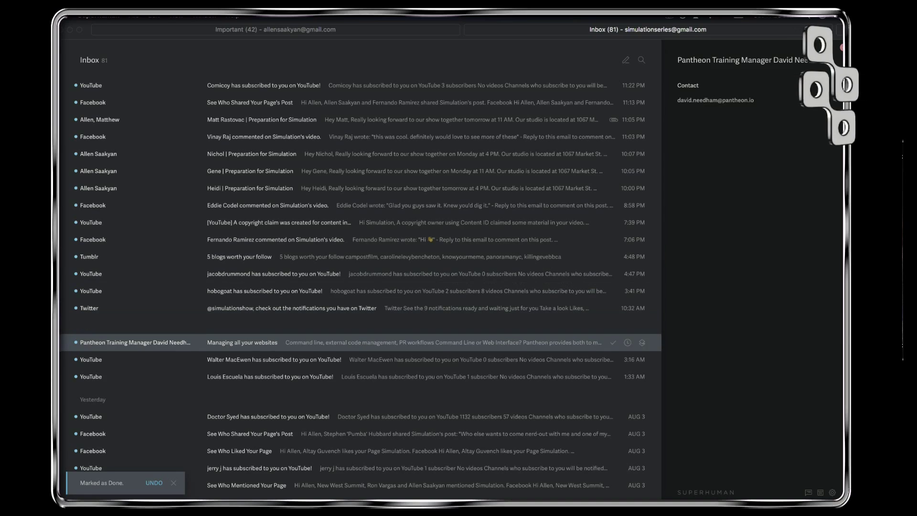
key(Up)
key(Down)
key(Down)
key(Down)
key(Down)
key(Down)
key(Down)
key(Down)
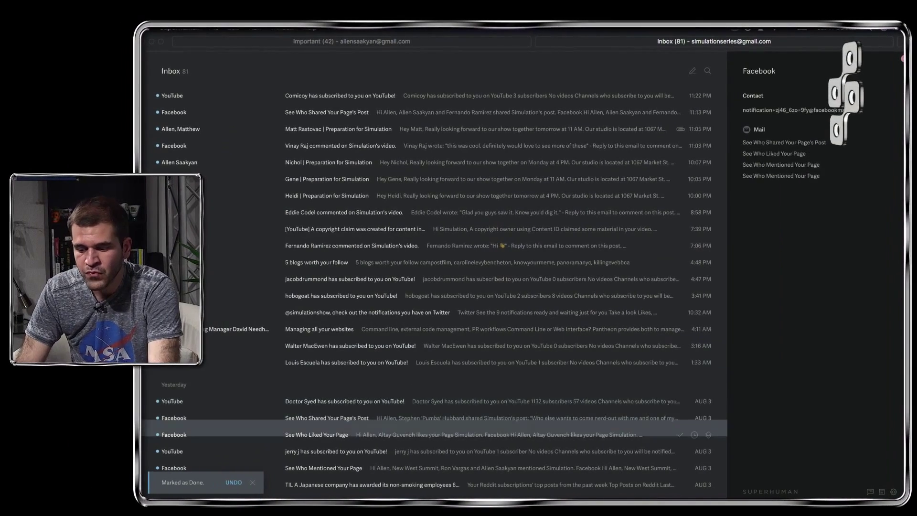
key(Up)
key(Up)
key(Up)
key(Up)
key(Up)
key(Up)
key(Up)
key(Up)
key(Up)
key(Up)
key(Up)
key(Up)
key(Up)
key(Up)
key(Up)
key(Up)
key(Up)
key(Up)
key(Up)
key(Up)
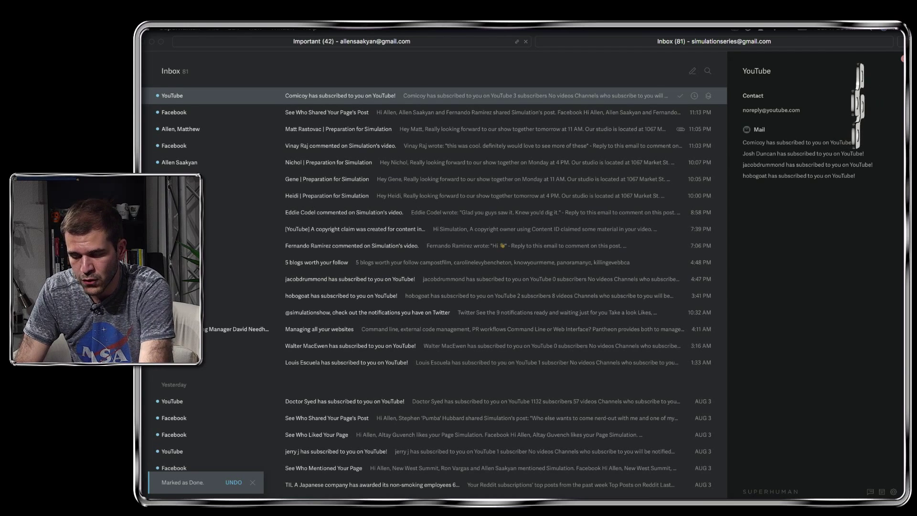
Switch to the first account's Other split and mark the YouTube Music email done.
key(ctrl+1)
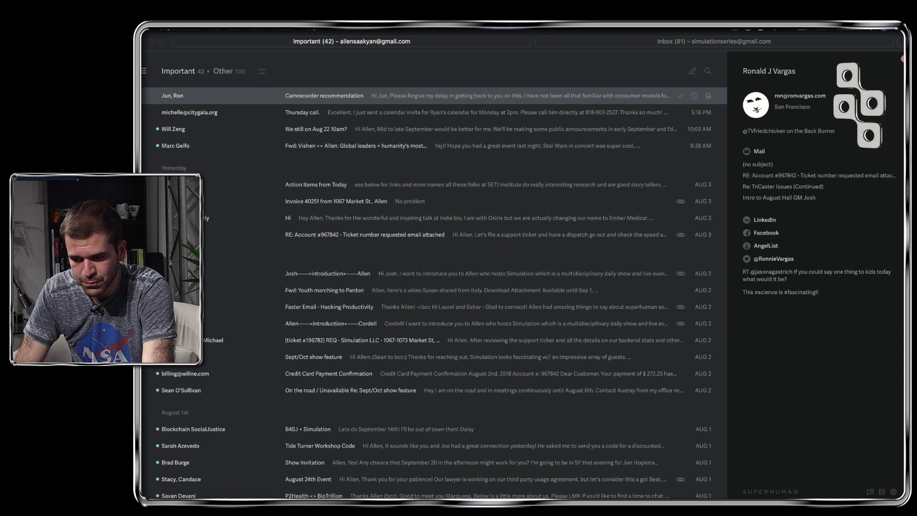
key(Down)
key(Down)
key(Down)
key(Down)
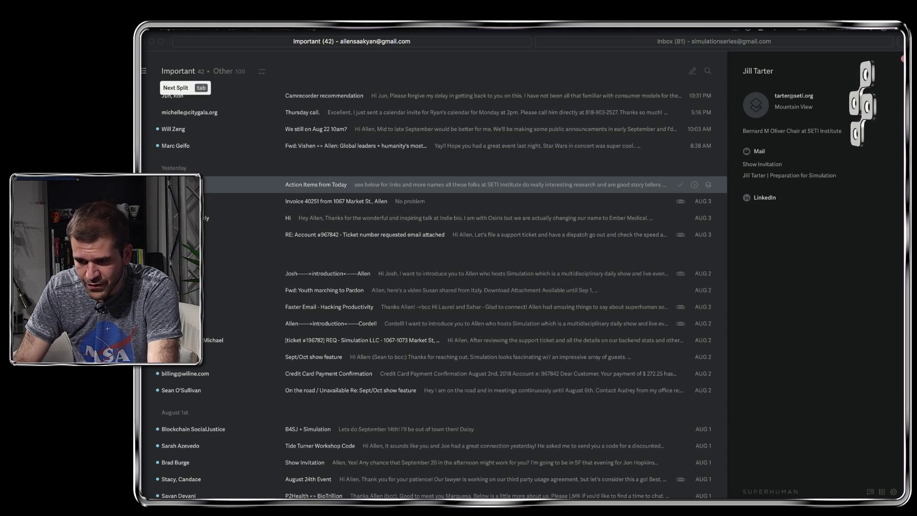
key(Tab)
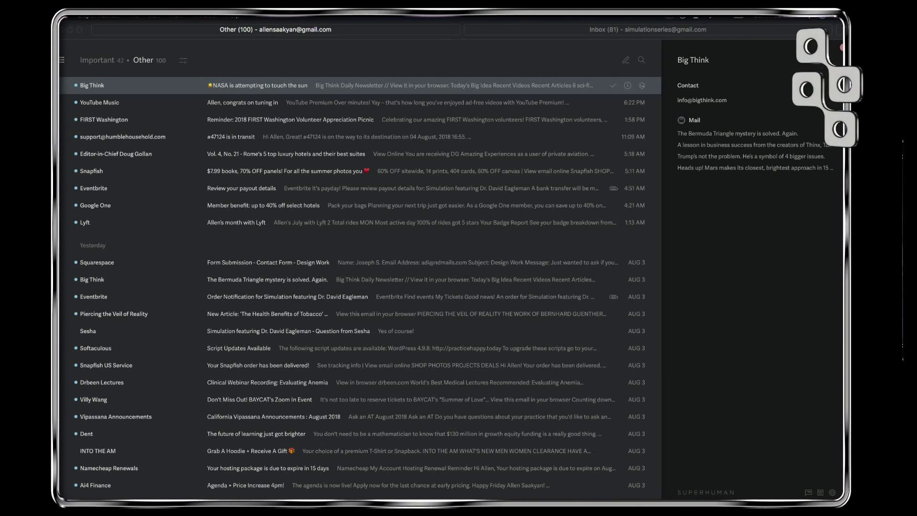
key(Down)
key(Up)
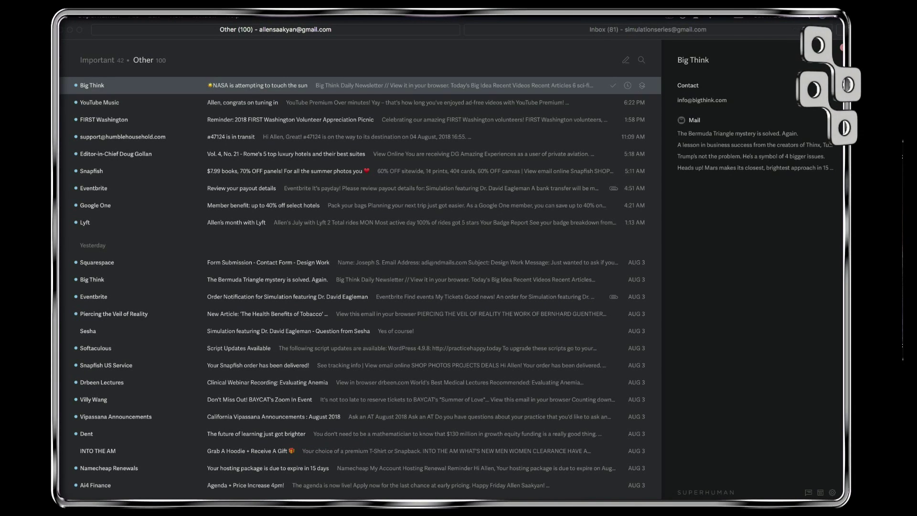
key(j)
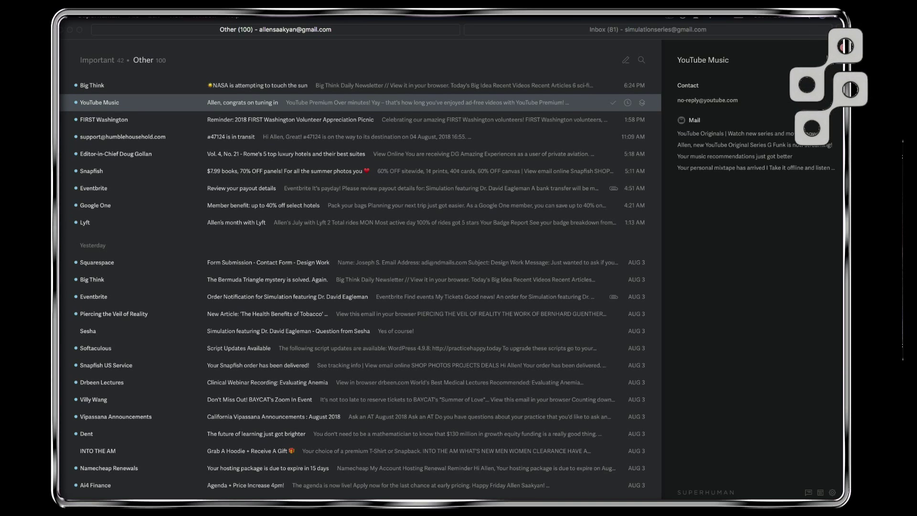
key(e)
Mark the Google One Member benefit email done, leaving 98, and return to Important.
key(k)
key(j)
key(j)
key(j)
key(j)
key(j)
key(j)
key(j)
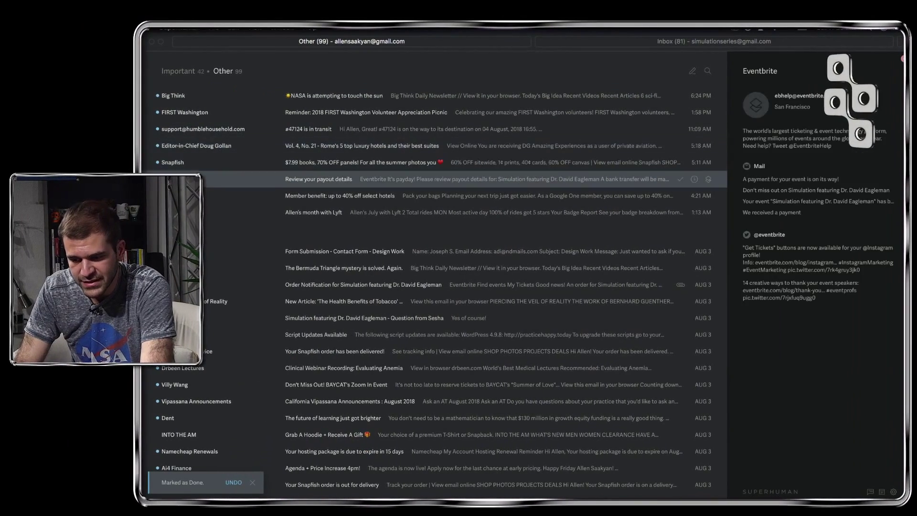
key(k)
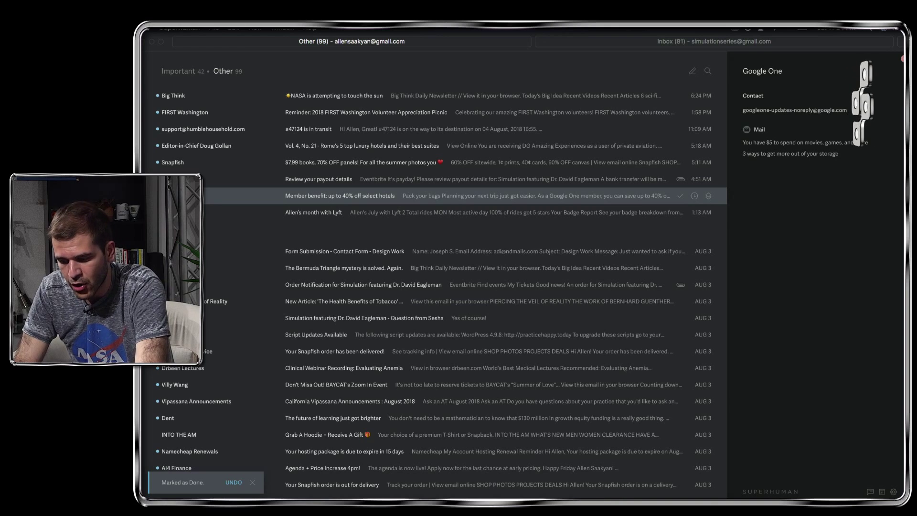
key(e)
key(j)
key(j)
key(j)
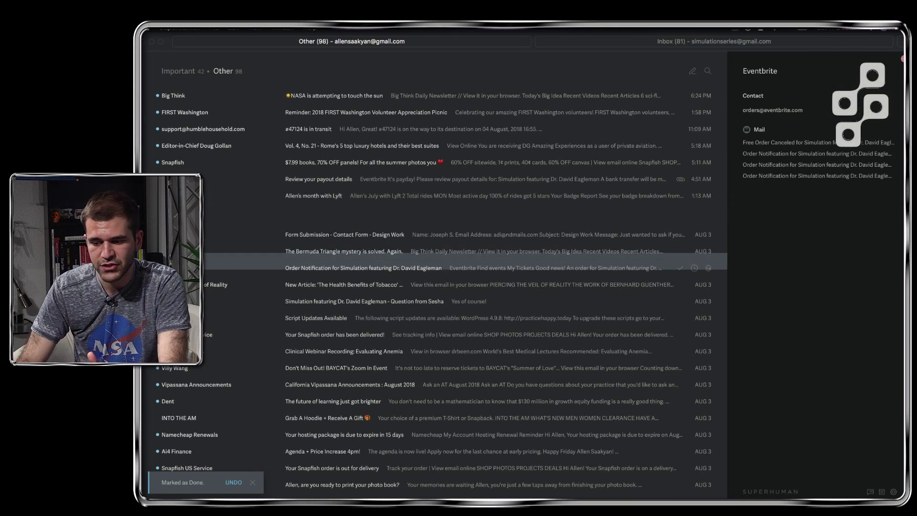
key(k)
key(k)
key(k)
key(k)
key(k)
key(k)
key(k)
key(k)
key(k)
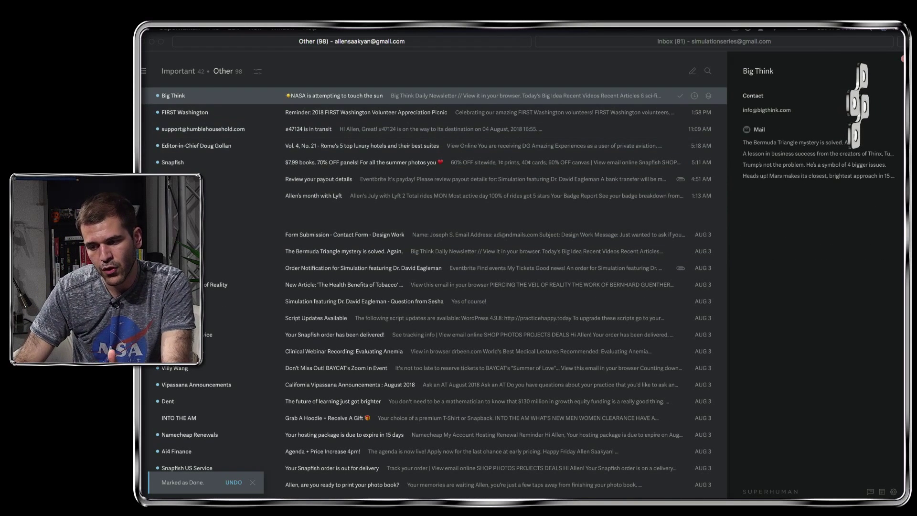
key(shift+Tab)
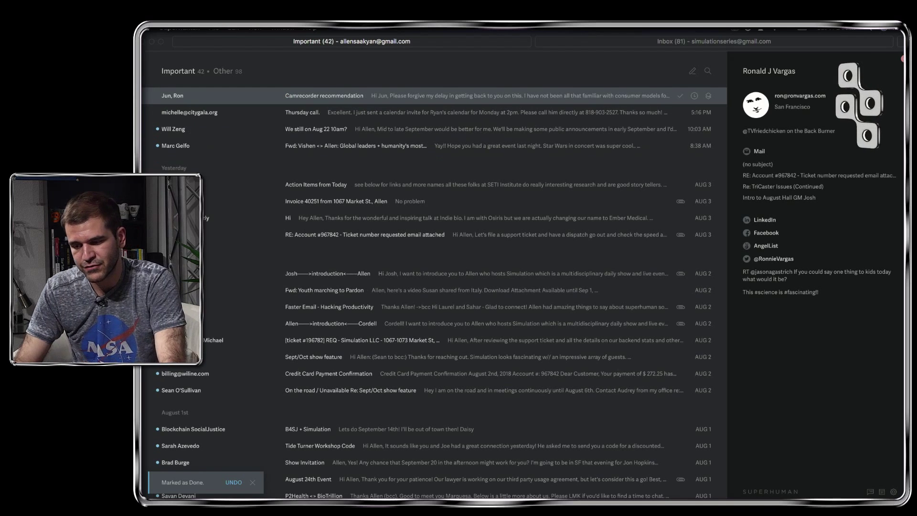